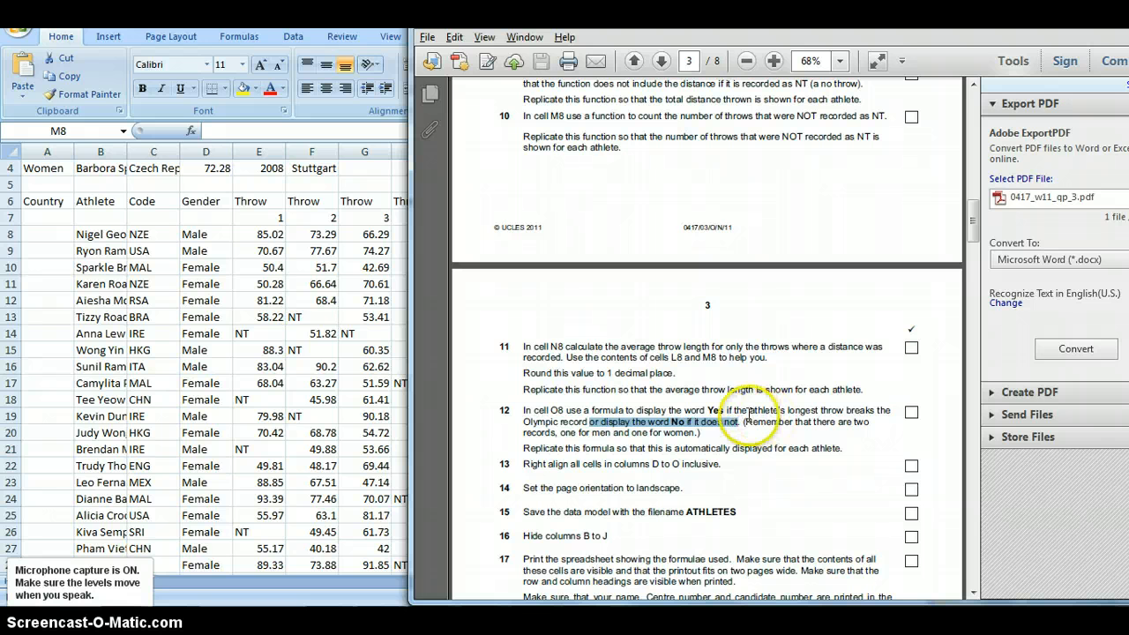
Step: Read question 12 of the exam paper on the Yes/No record-breaking formula required in cell O8
left_click(745, 430)
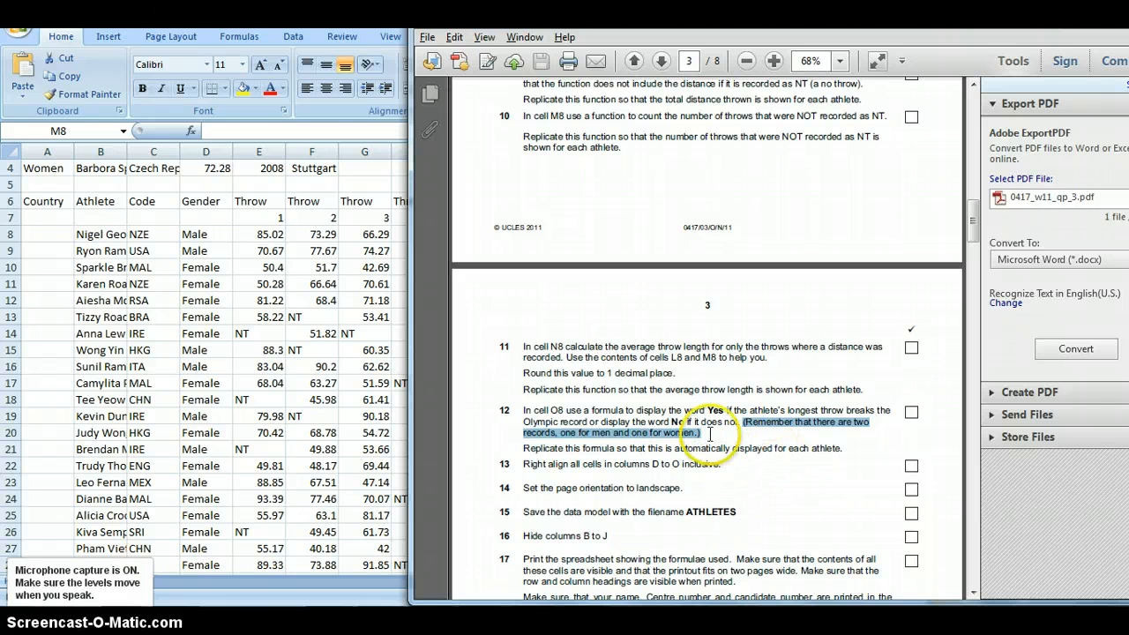
left_click(538, 415)
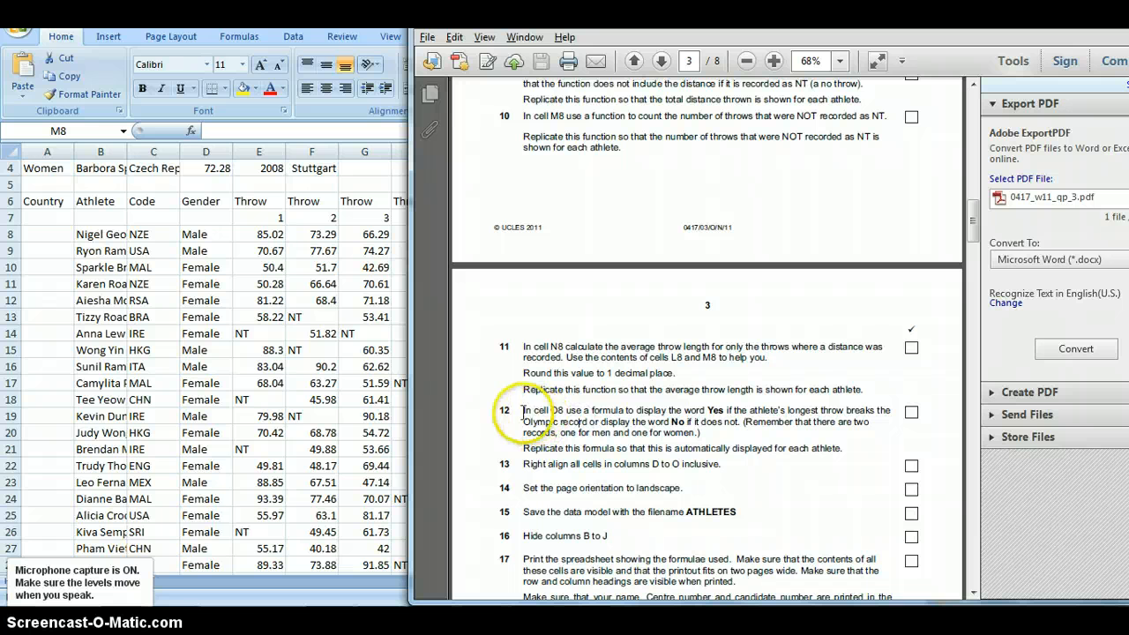
left_click_drag(523, 411, 764, 436)
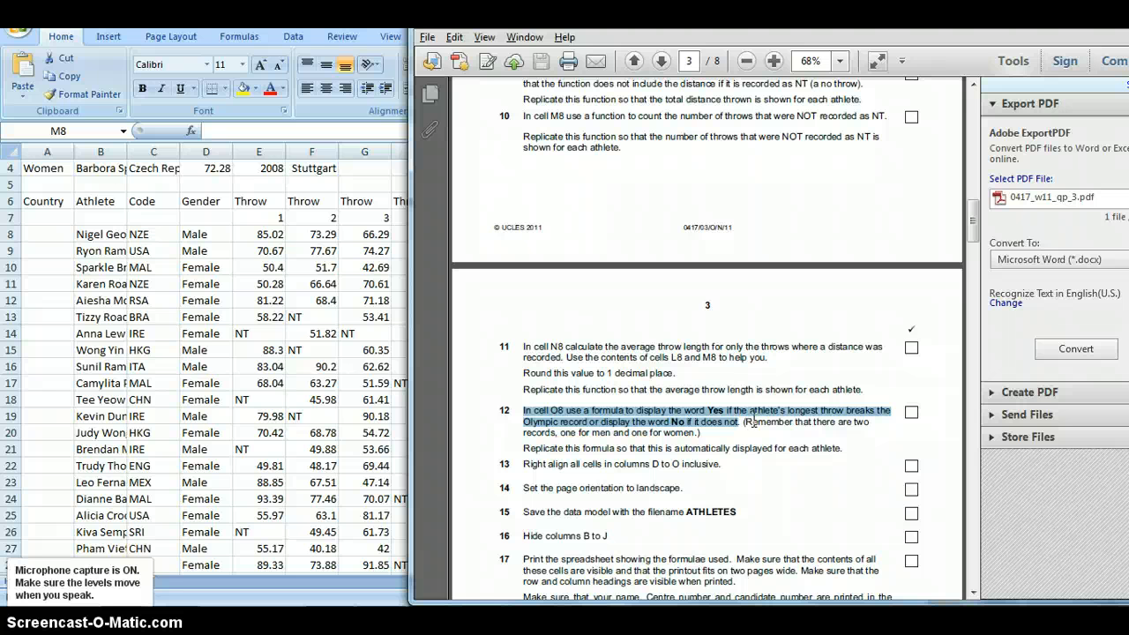
left_click(697, 416)
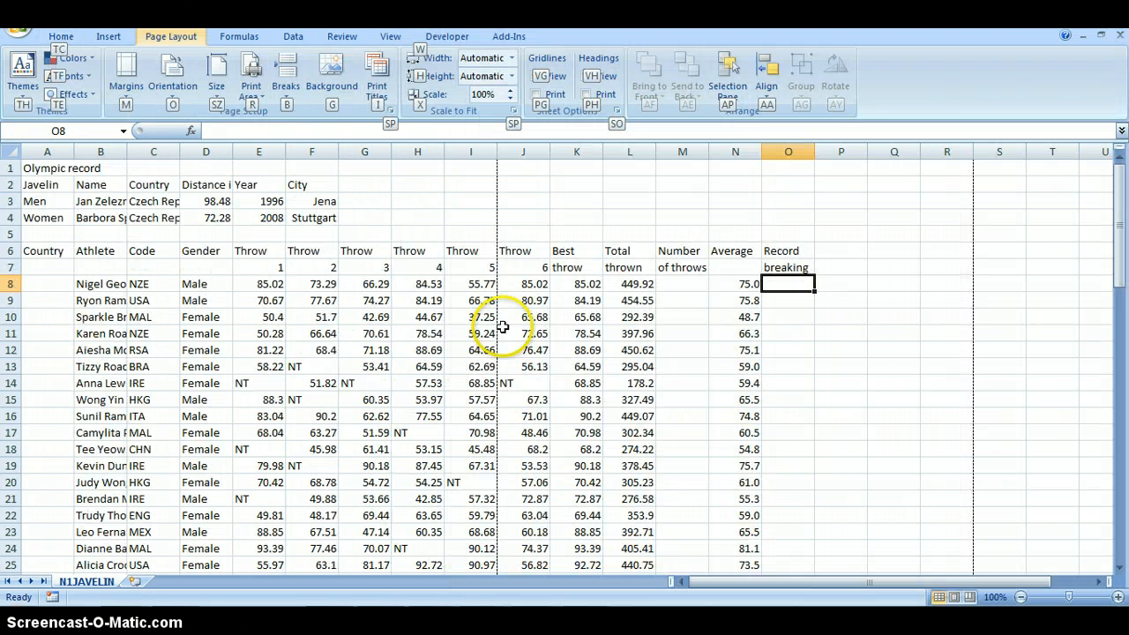
Step: Begin an IF formula in cell O8 with a greater-than test on the athlete's best throw in K8
left_click(785, 283)
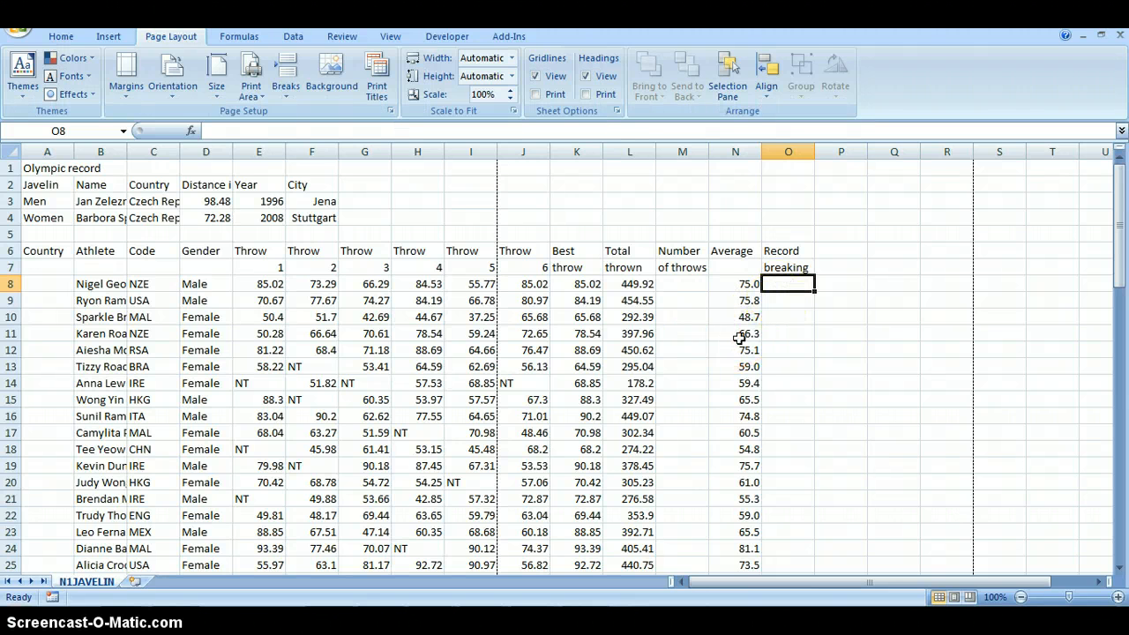
type("=")
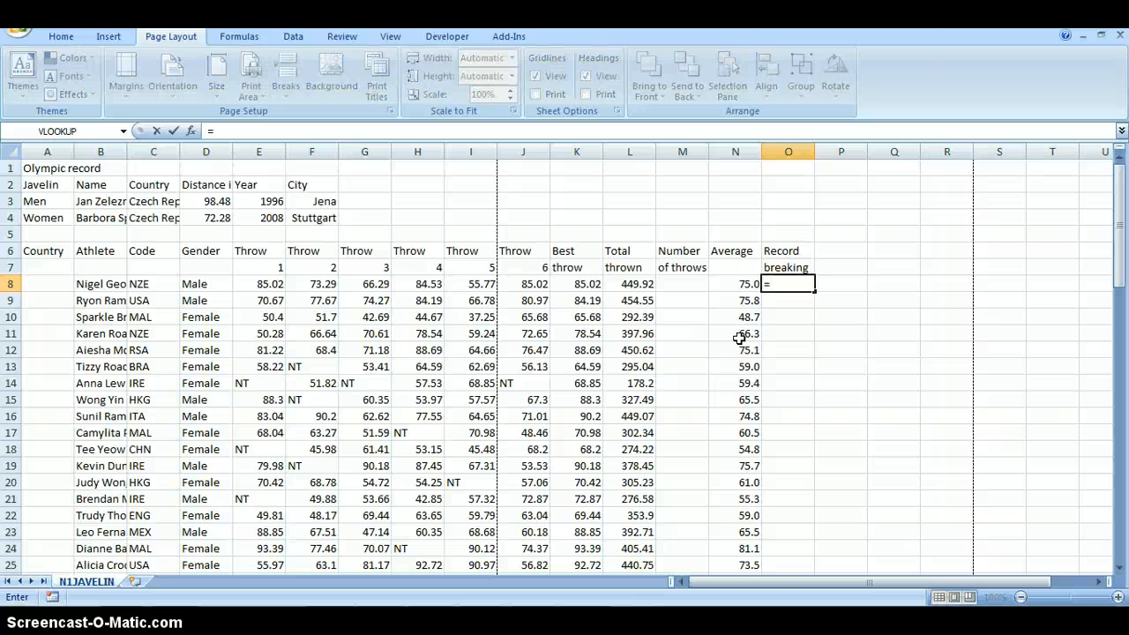
type("i")
key("BackSpace")
key("Caps_Lock")
type("I")
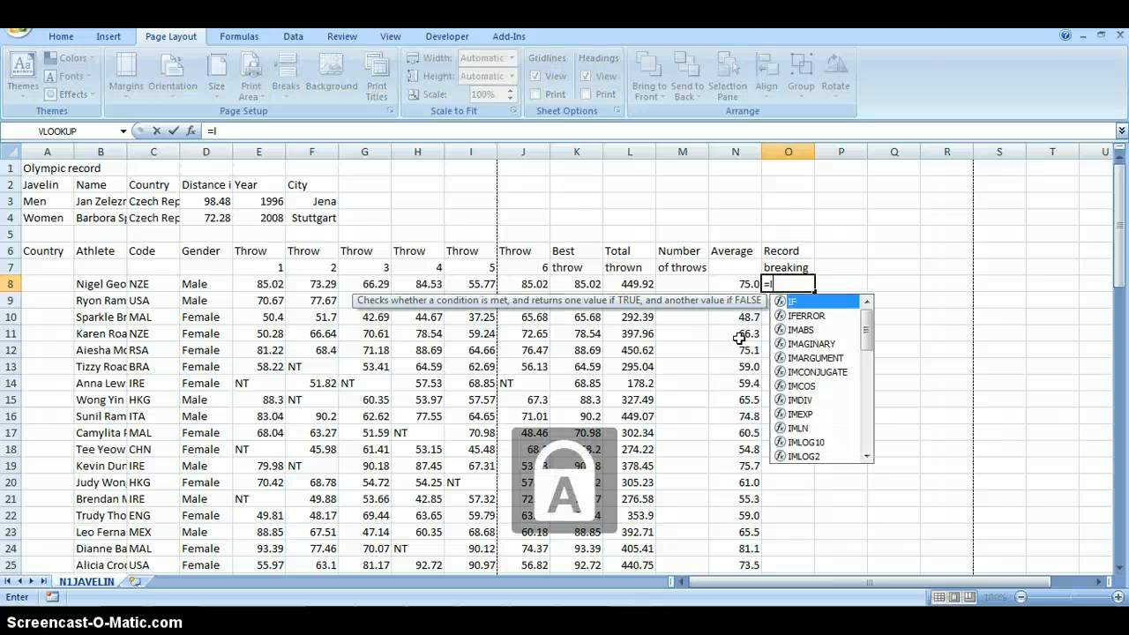
type("F(")
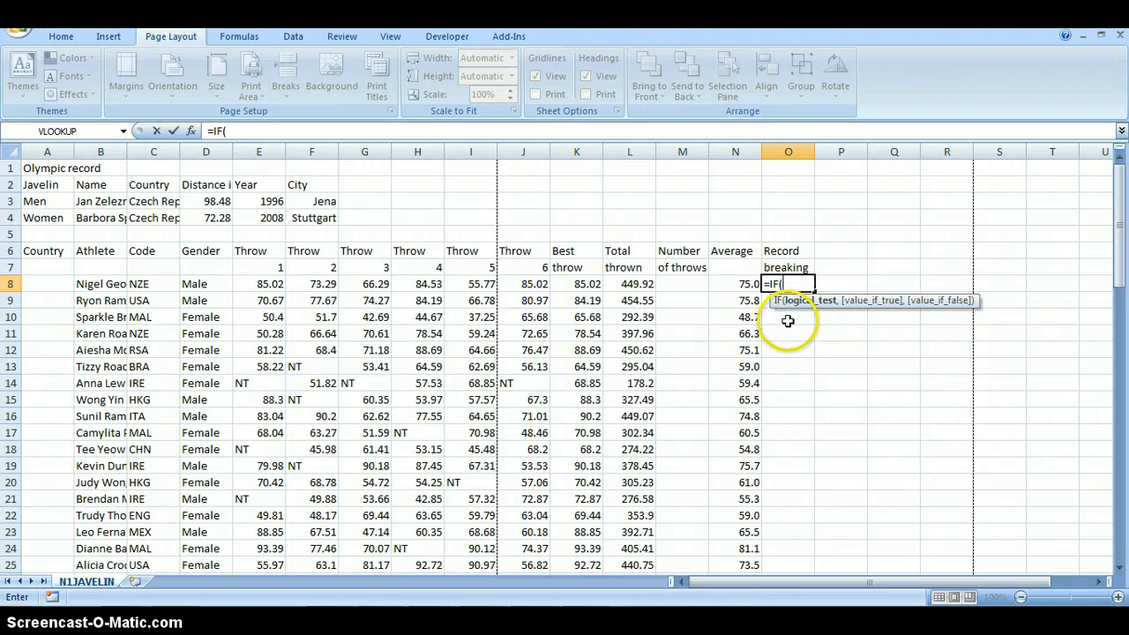
left_click(584, 284)
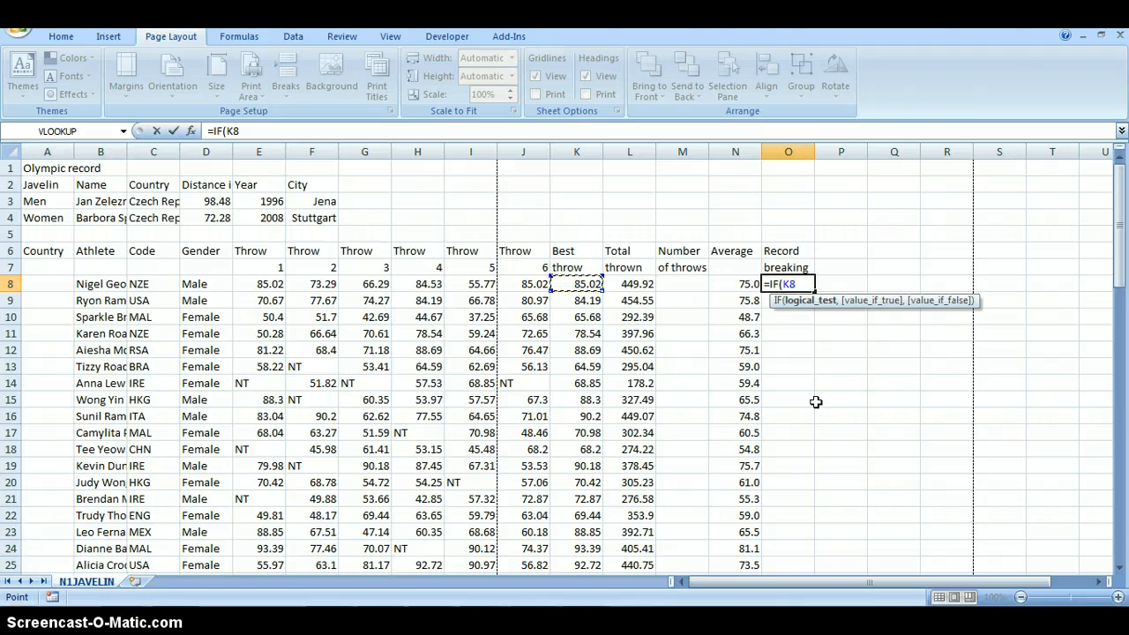
type(">")
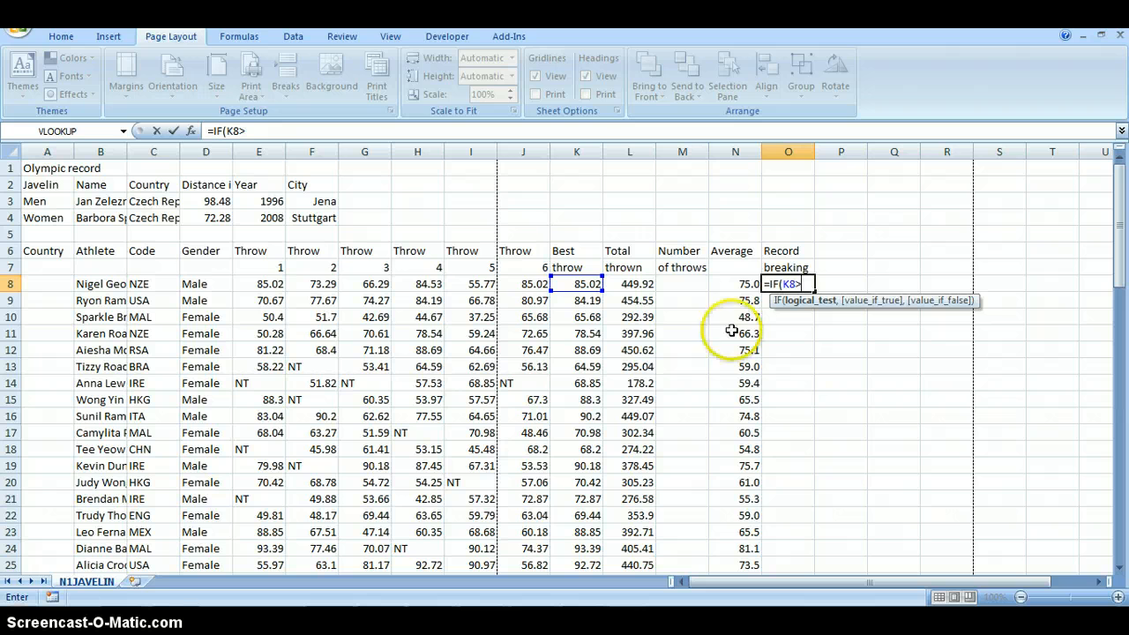
type("98.48")
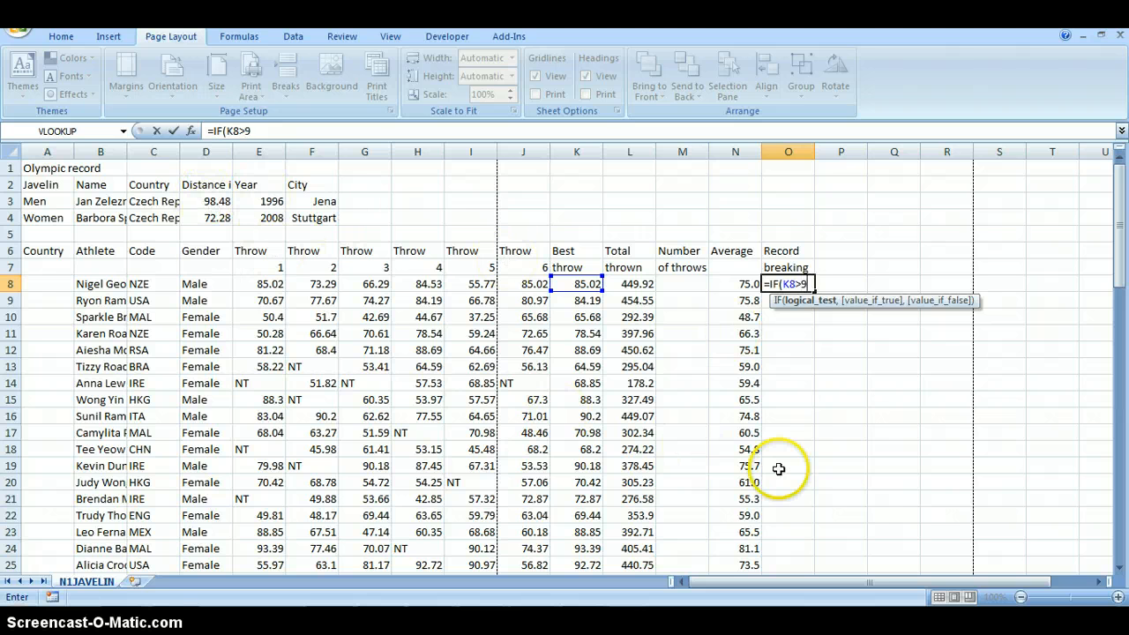
key("BackSpace")
key("BackSpace")
key("BackSpace")
key("BackSpace")
key("BackSpace")
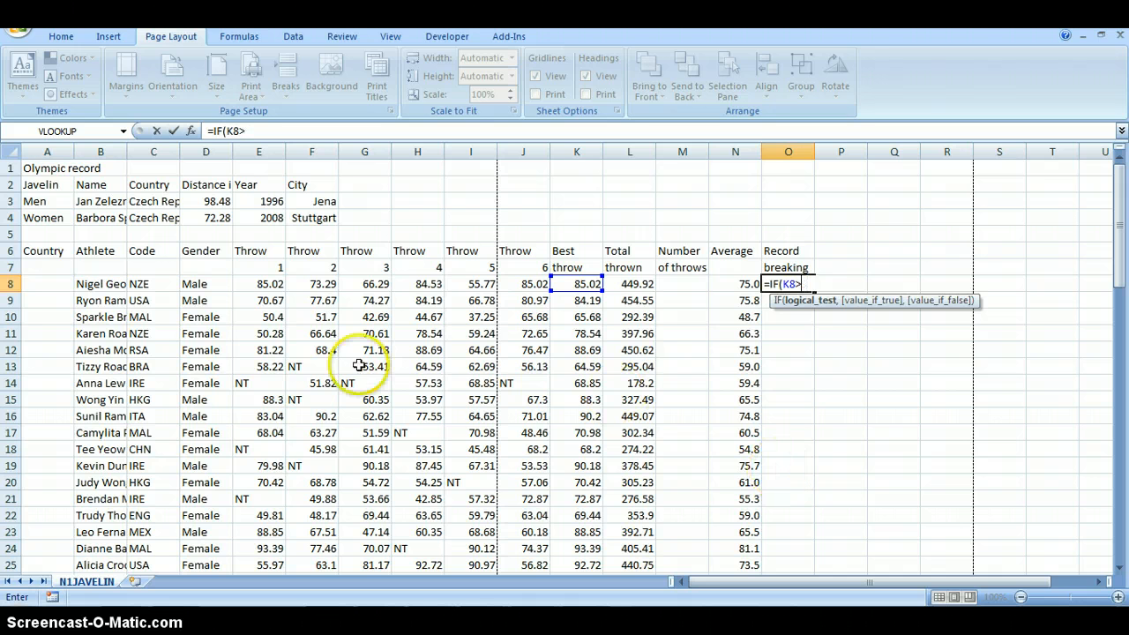
Step: Complete the O8 formula by comparing against the men's record in D3, returning "Yes" if true and "NO" if false
left_click(219, 201)
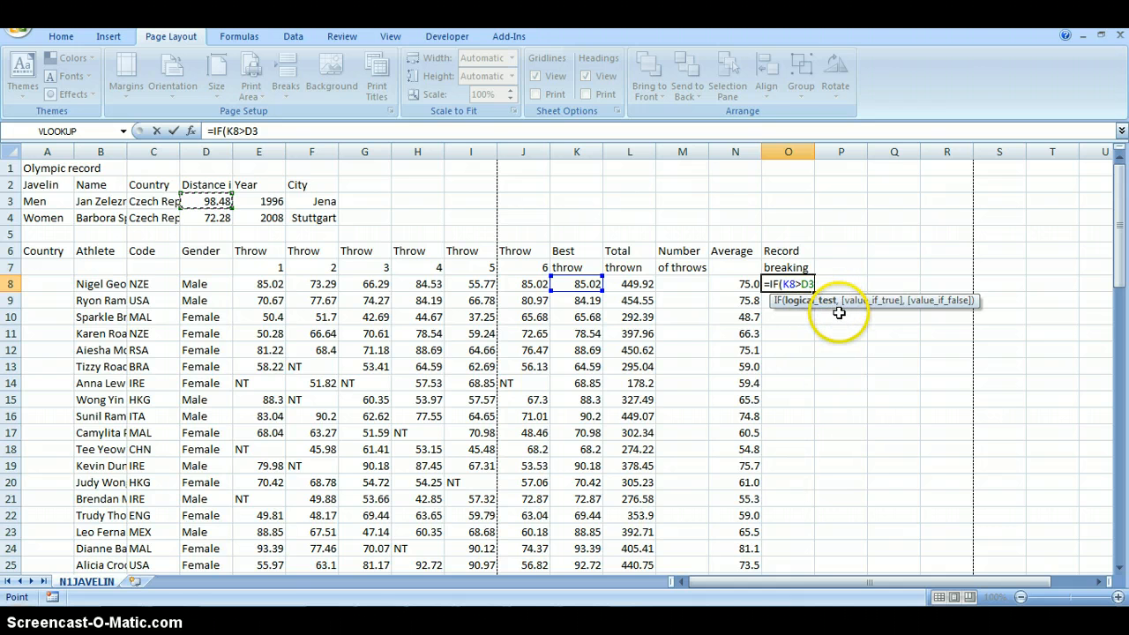
type(",")
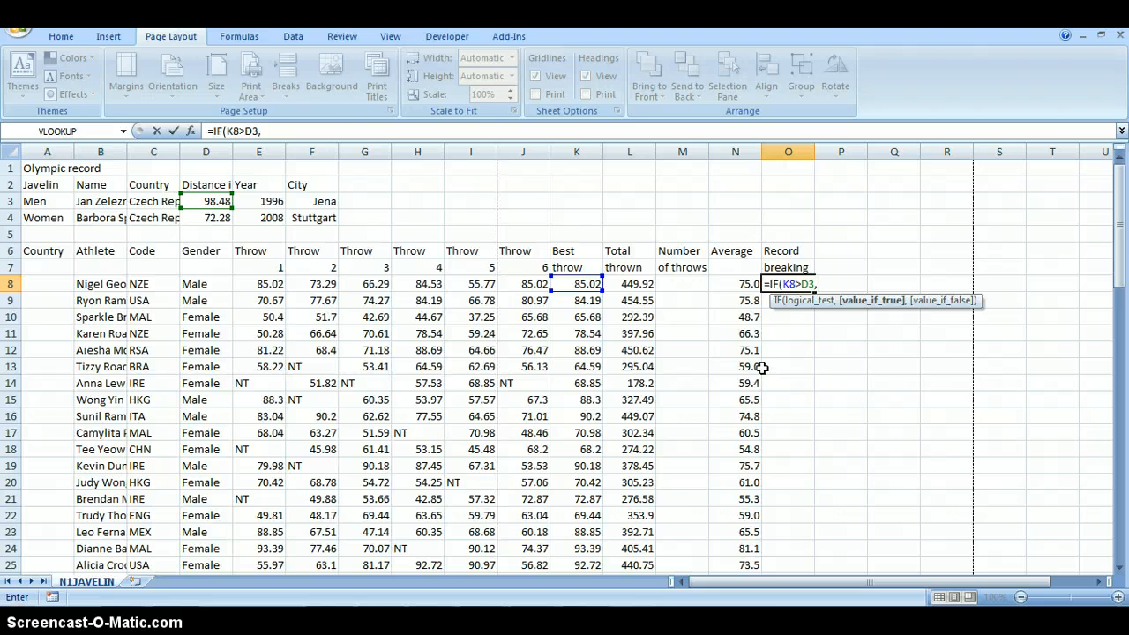
type("\"Yes\"")
key("Caps_Lock")
type(",")
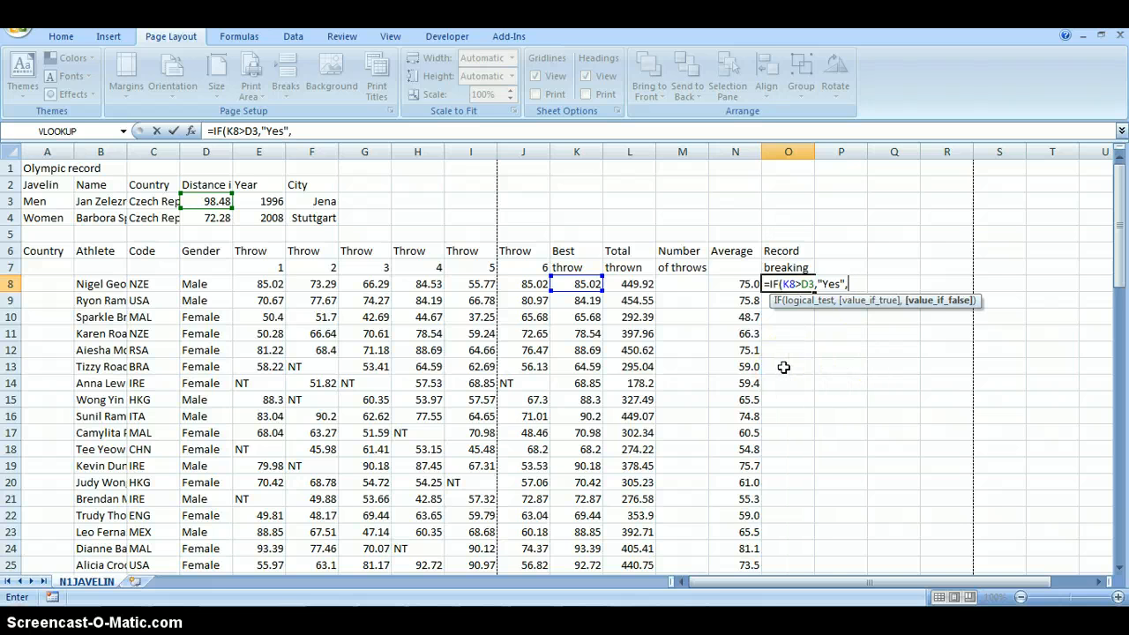
type("\"NO\")")
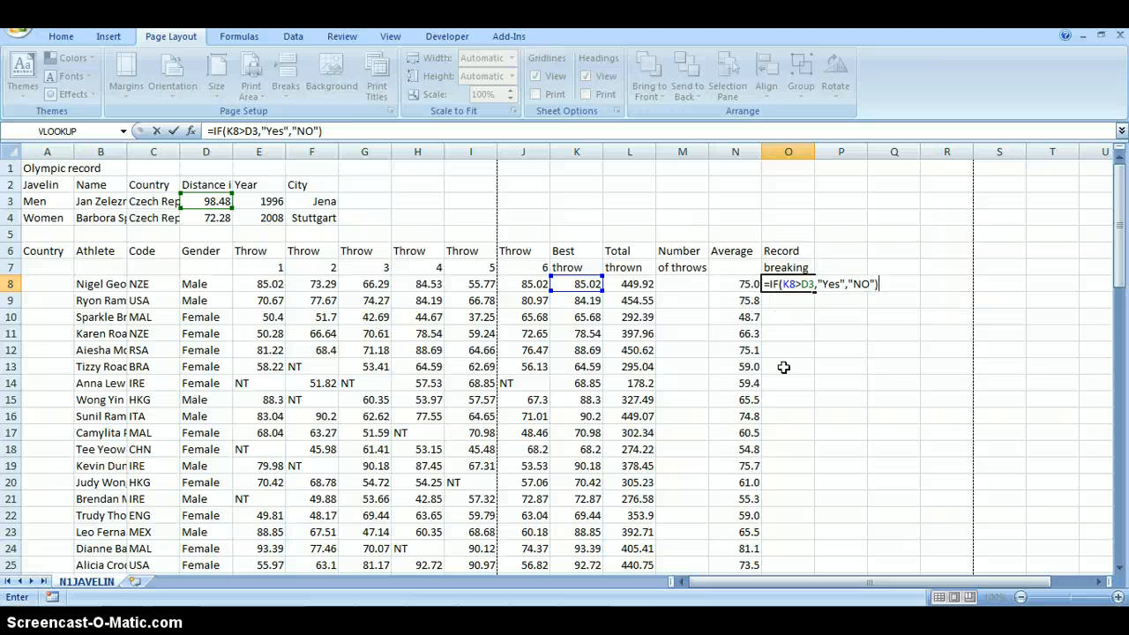
key("Return")
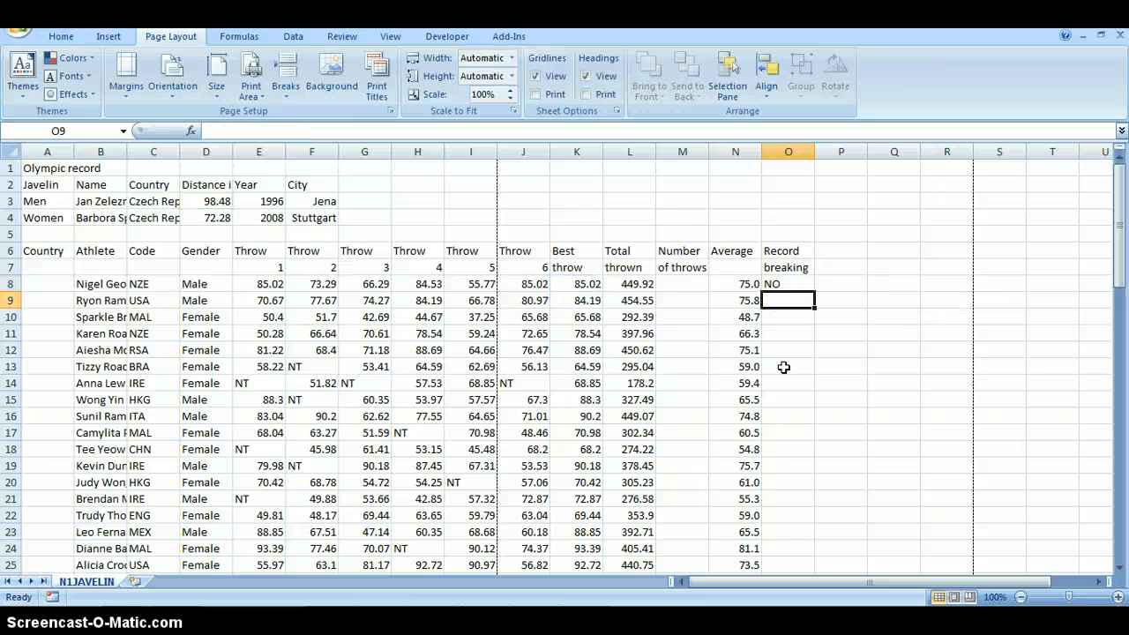
Step: Review the IF formula in O8 and the men's record cell D3 that it refers to
left_click(793, 284)
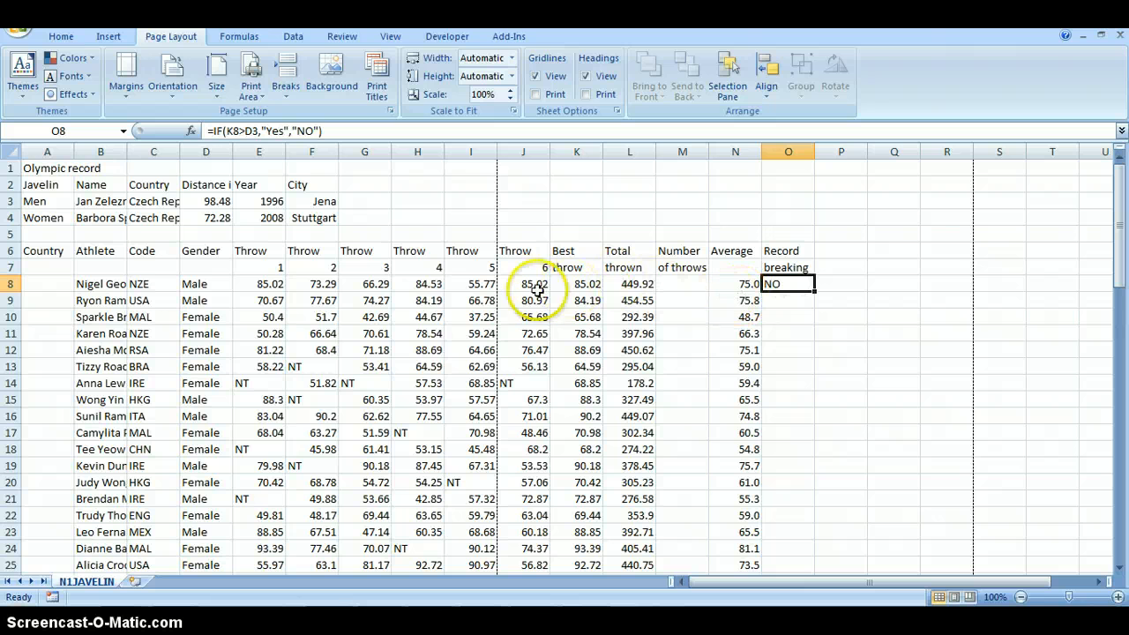
left_click(217, 202)
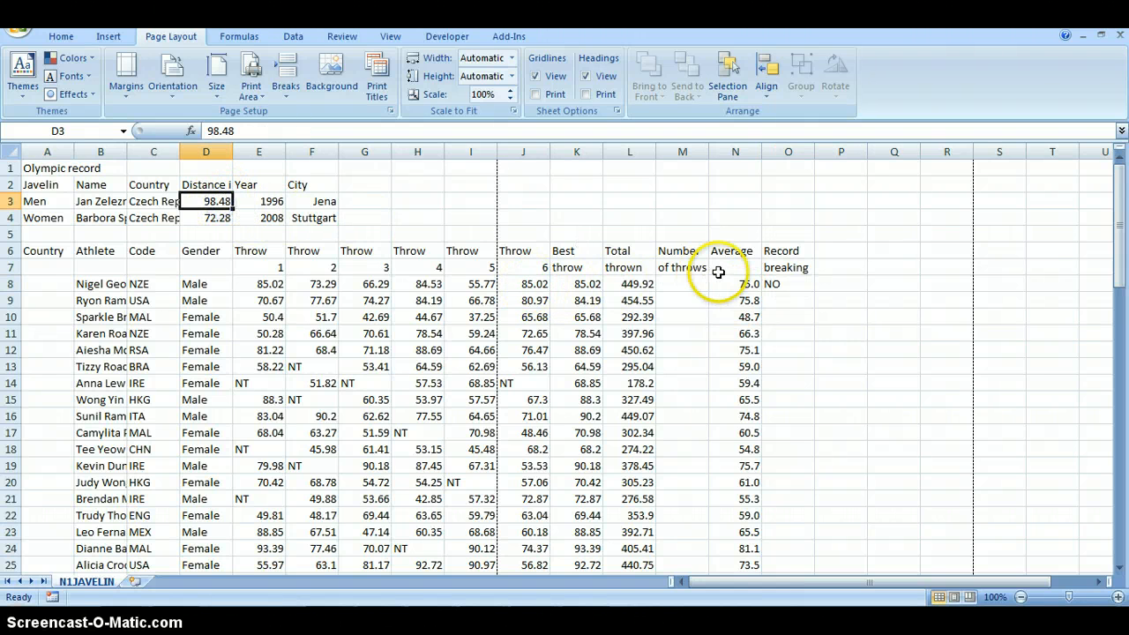
left_click(787, 284)
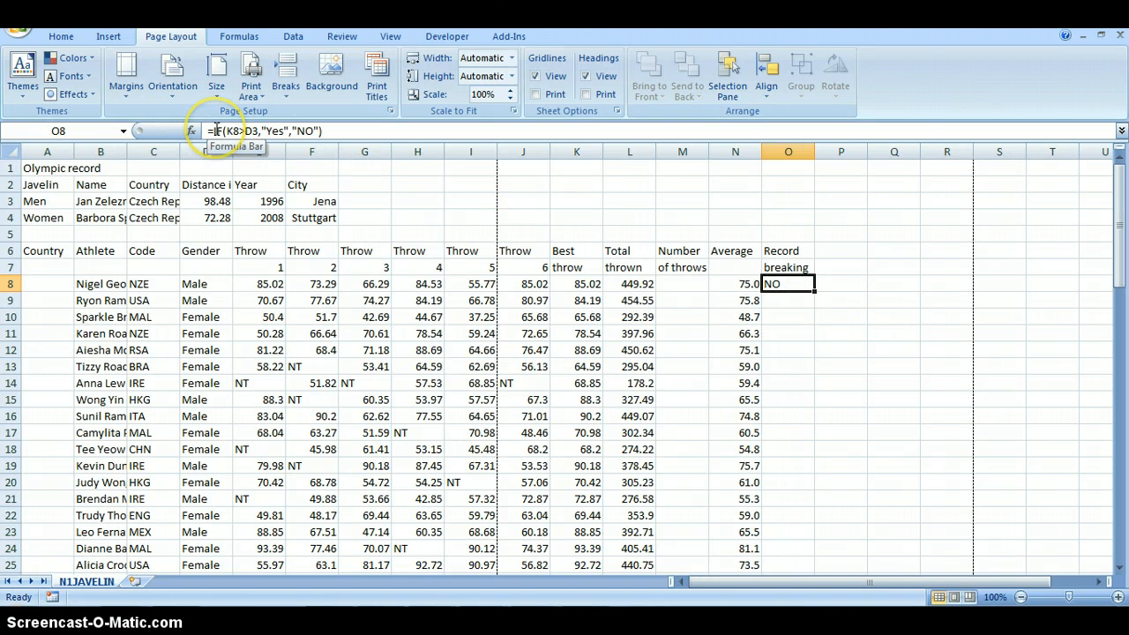
double_click(785, 284)
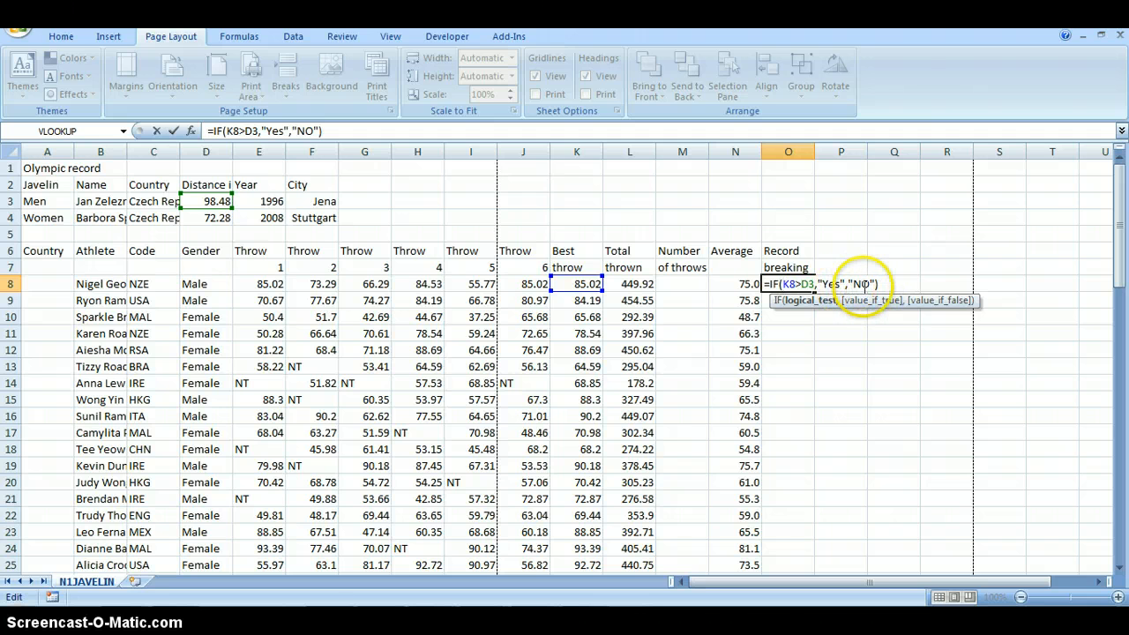
key("Return")
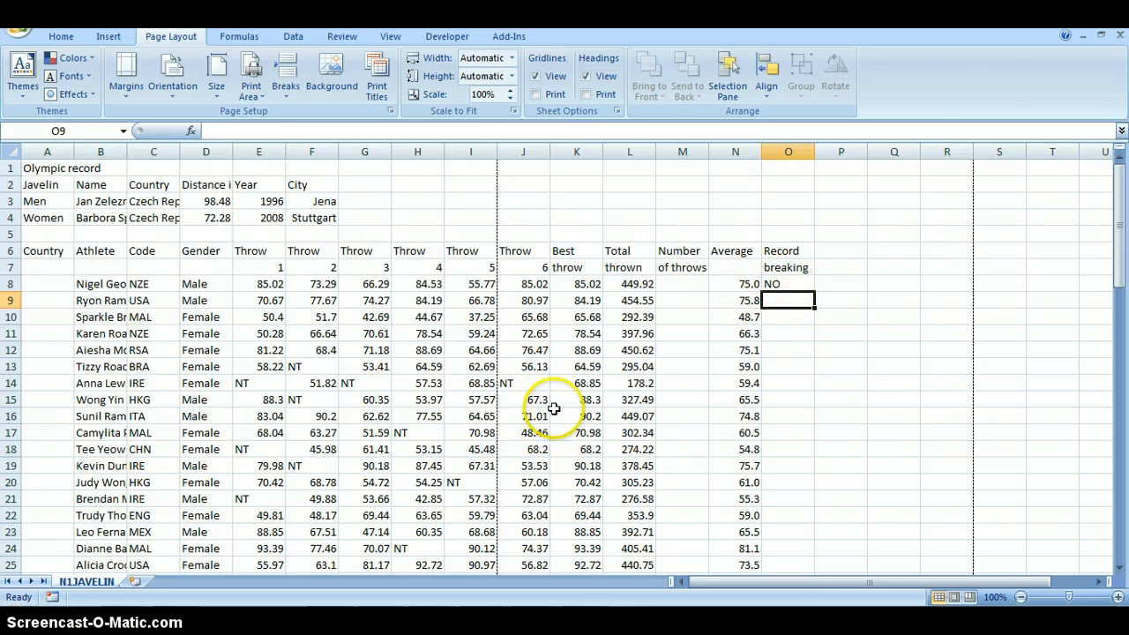
Step: Try to replicate the O8 formula down to O22 and inspect the copied formula in O10
left_click(800, 286)
left_click_drag(814, 291, 810, 525)
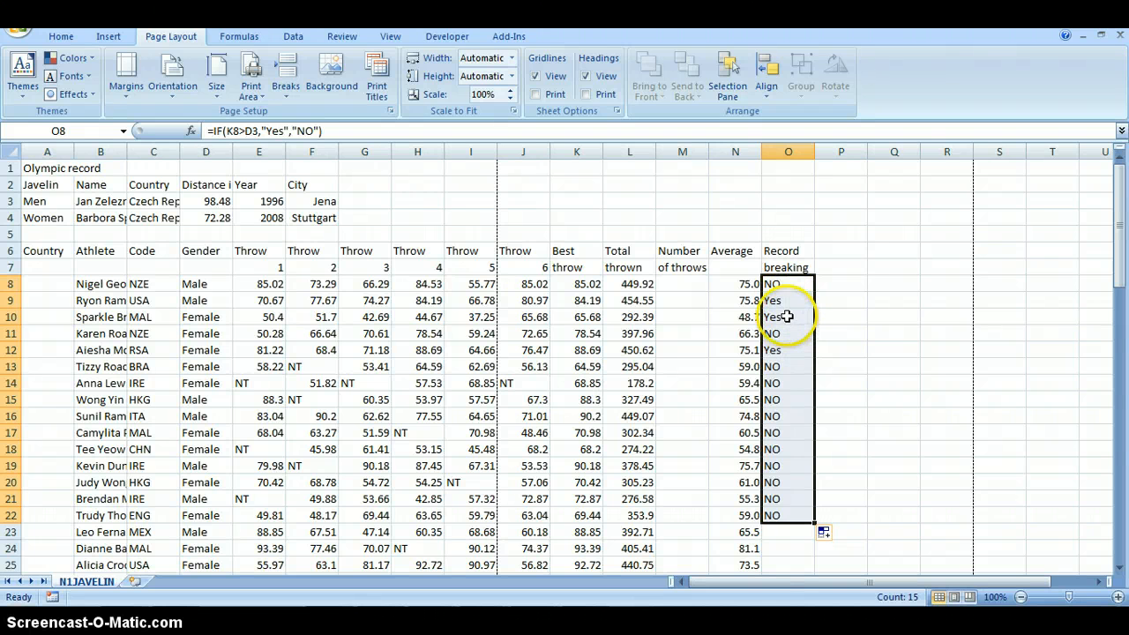
left_click(781, 315)
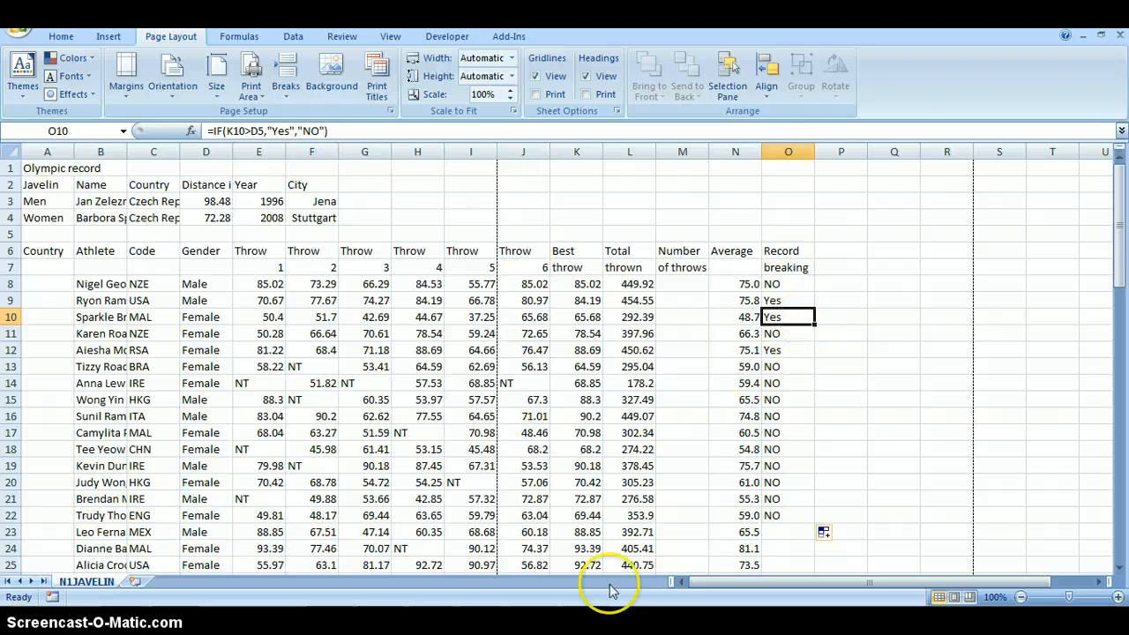
Step: Switch to the question paper 0417_w11_qp_3.pdf to recheck question 12, and return to the spreadsheet
left_click(432, 620)
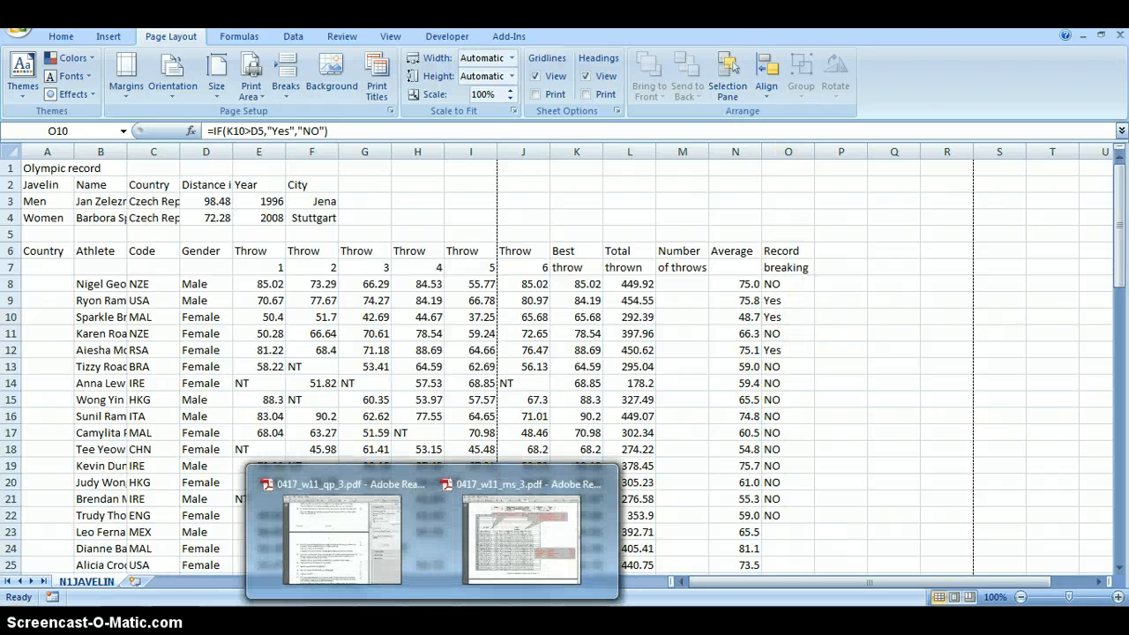
left_click(348, 536)
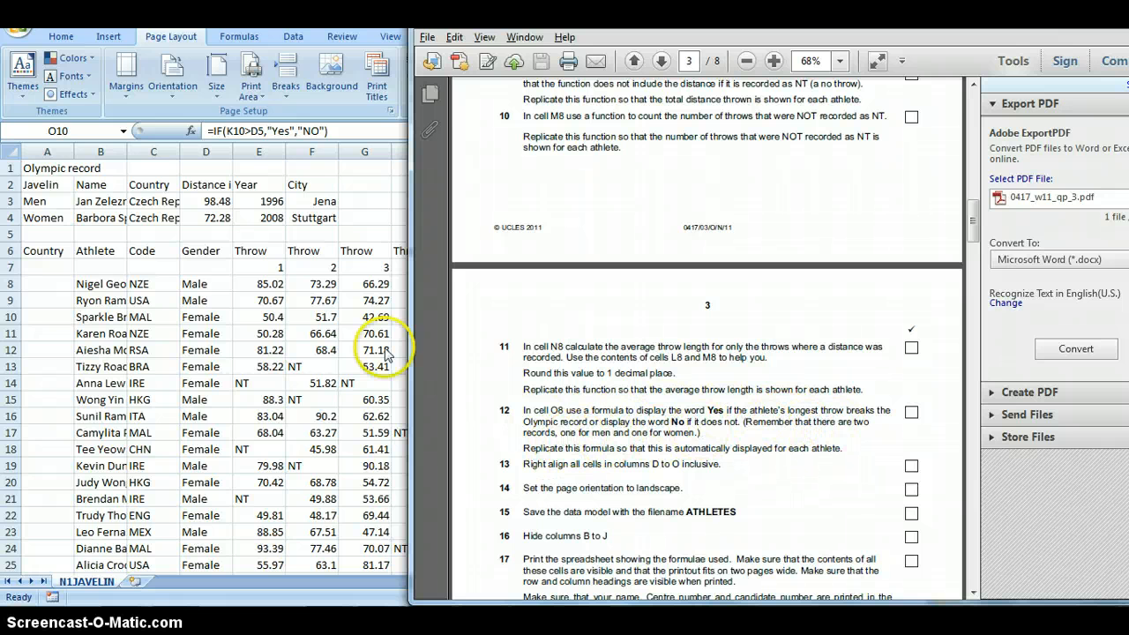
left_click(320, 323)
Step: Undo the fill of the record-breaking formula below cell O8
left_click(795, 290)
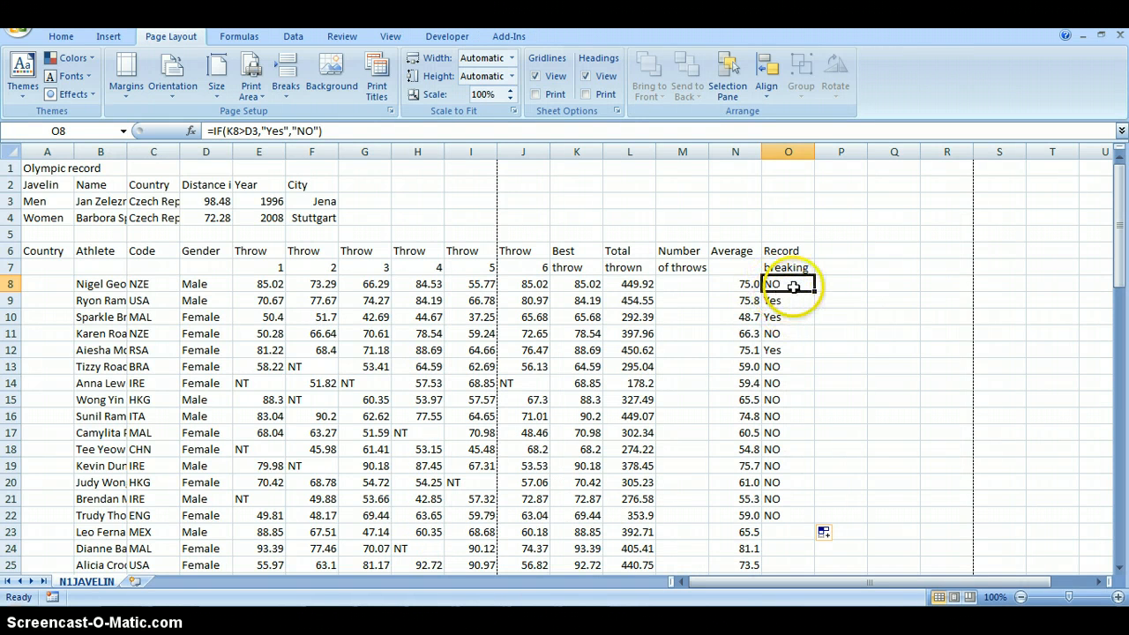
left_click(68, 13)
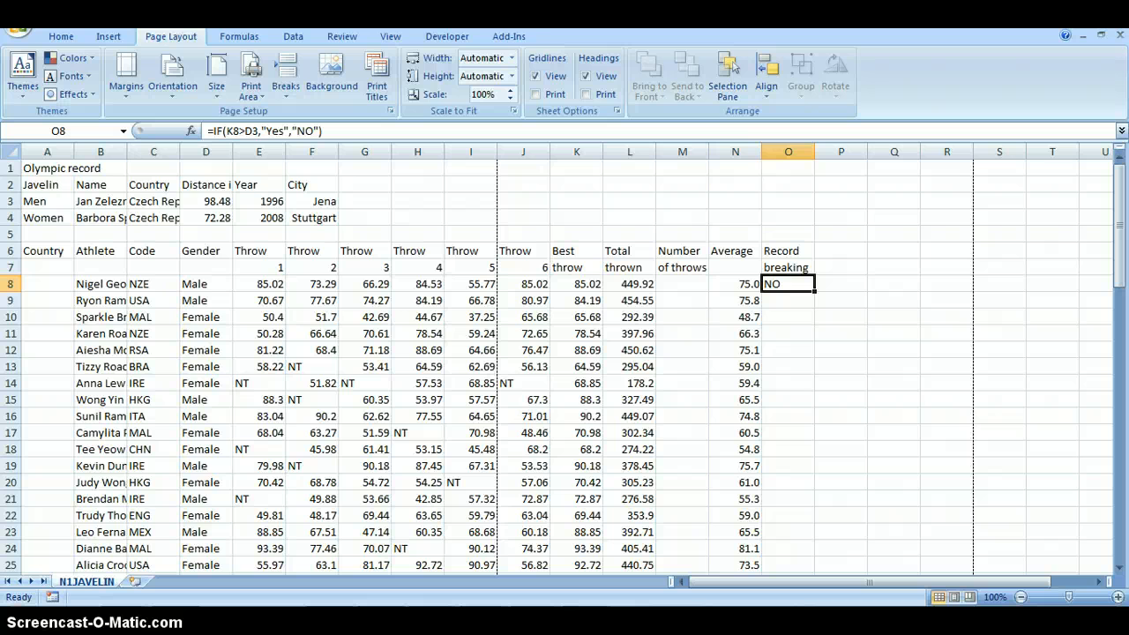
left_click(35, 605)
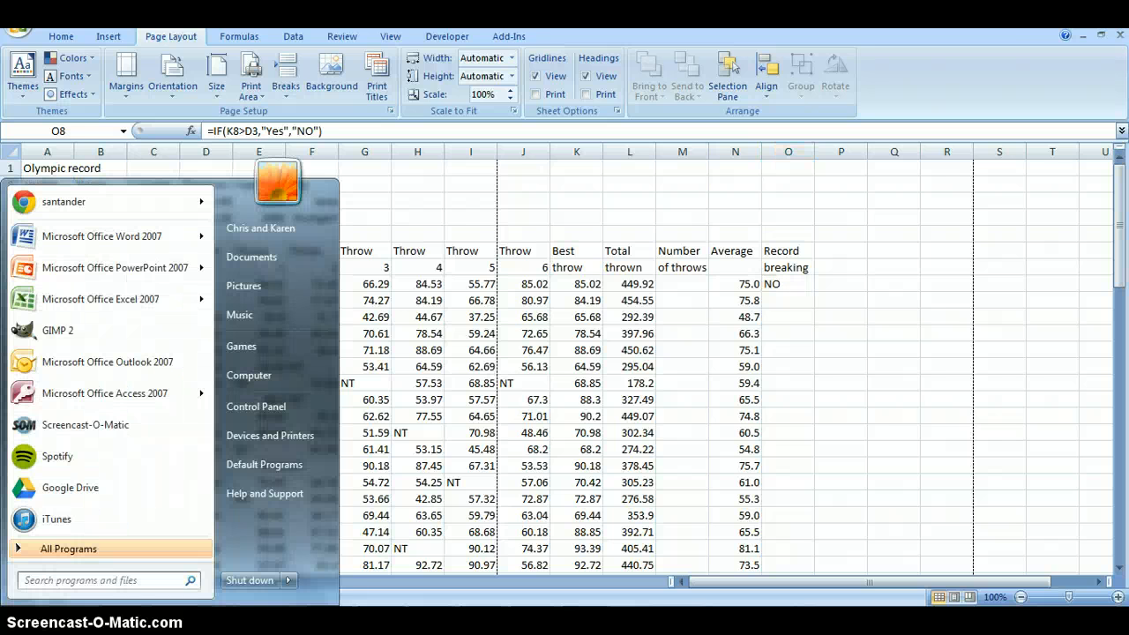
left_click(430, 539)
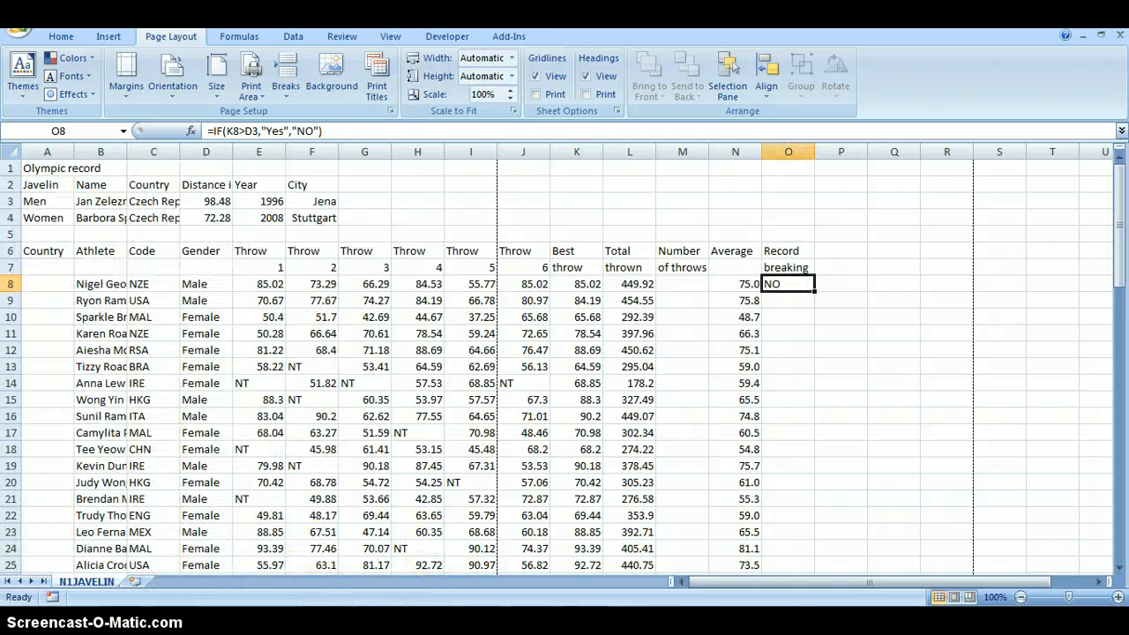